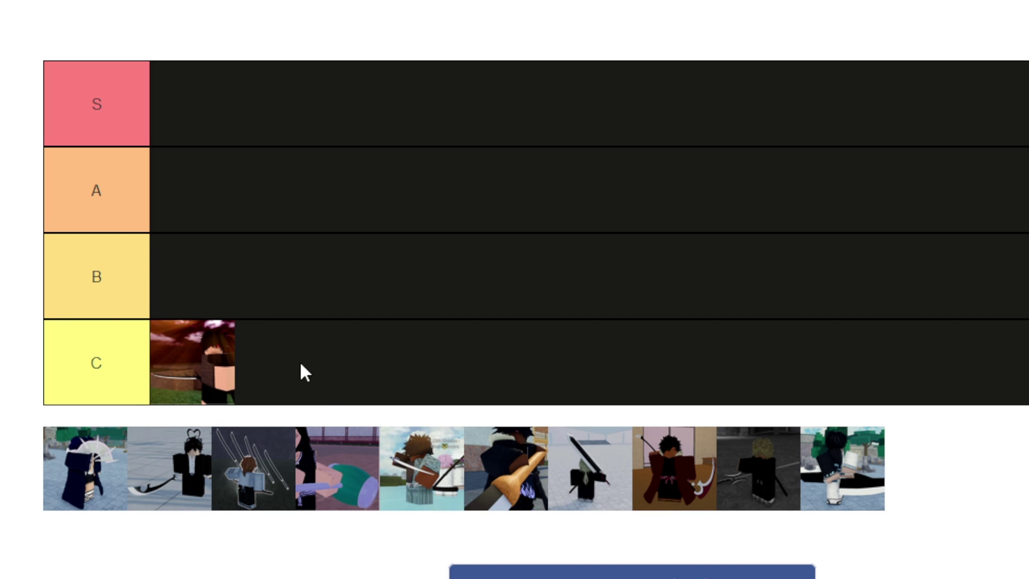
- Put the blue-and-white character image in tier C and the greatsword character in tier B
{"action": "left_click_drag", "start_coordinate": [843, 468], "coordinate": [277, 362]}
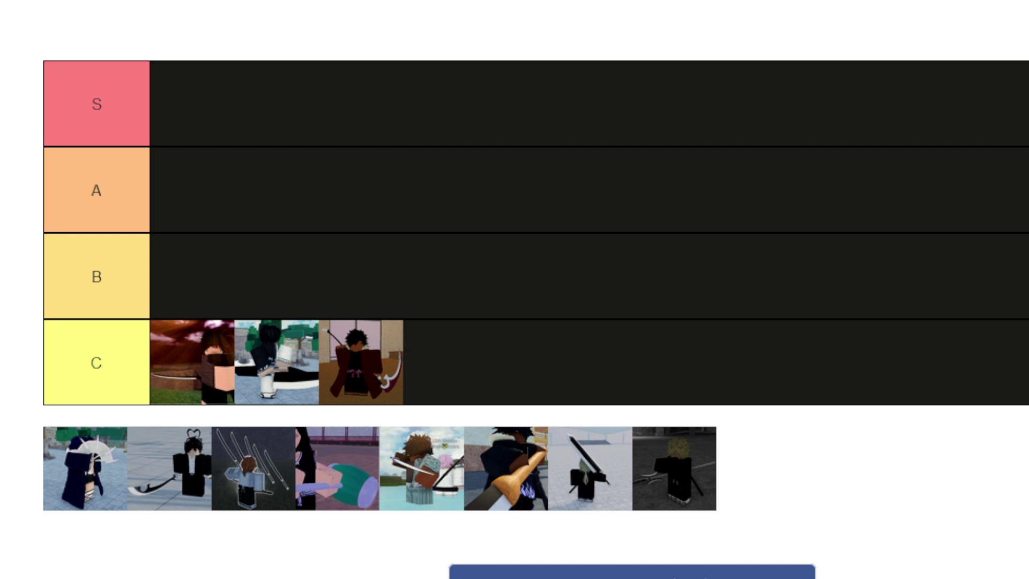
{"action": "left_click_drag", "start_coordinate": [623, 502], "coordinate": [193, 274]}
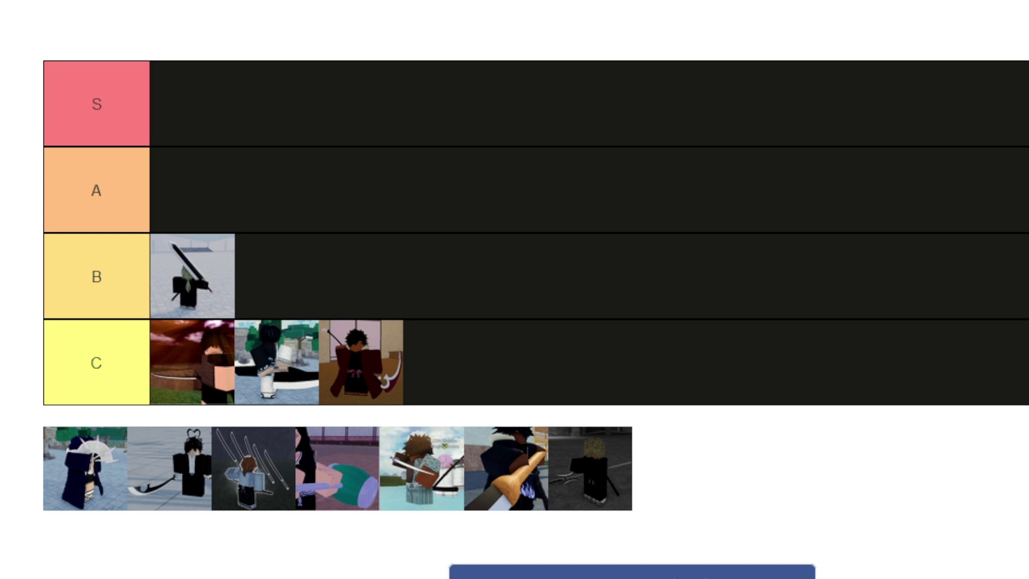
- Place the green-sleeved girl at the front of tier B and the curved-blade character in tier A
{"action": "mouse_move", "coordinate": [337, 495]}
{"action": "left_mouse_down"}
{"action": "mouse_move", "coordinate": [329, 297]}
{"action": "mouse_move", "coordinate": [113, 320]}
{"action": "mouse_move", "coordinate": [185, 282]}
{"action": "left_mouse_up"}
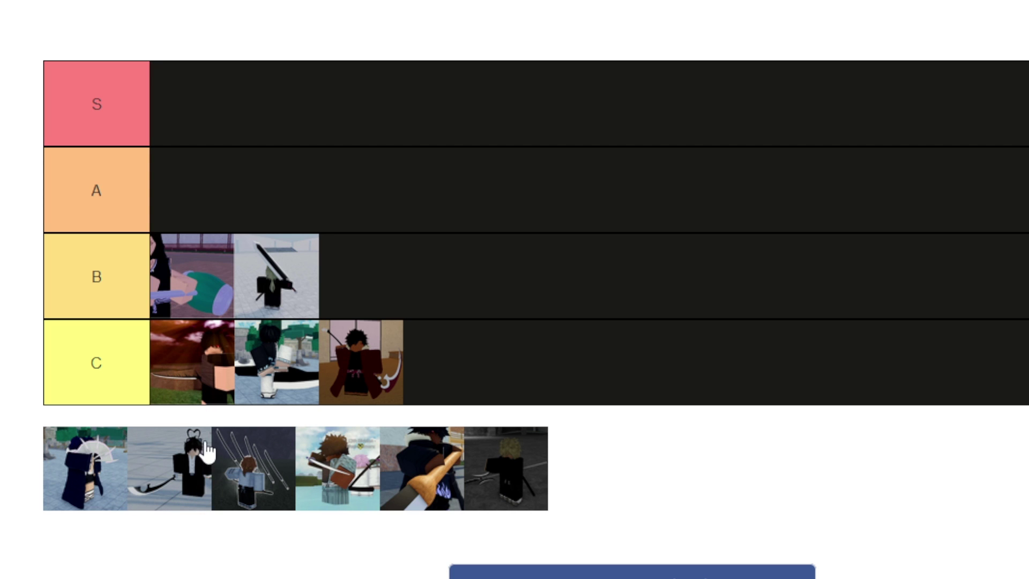
{"action": "left_click_drag", "start_coordinate": [177, 467], "coordinate": [194, 189]}
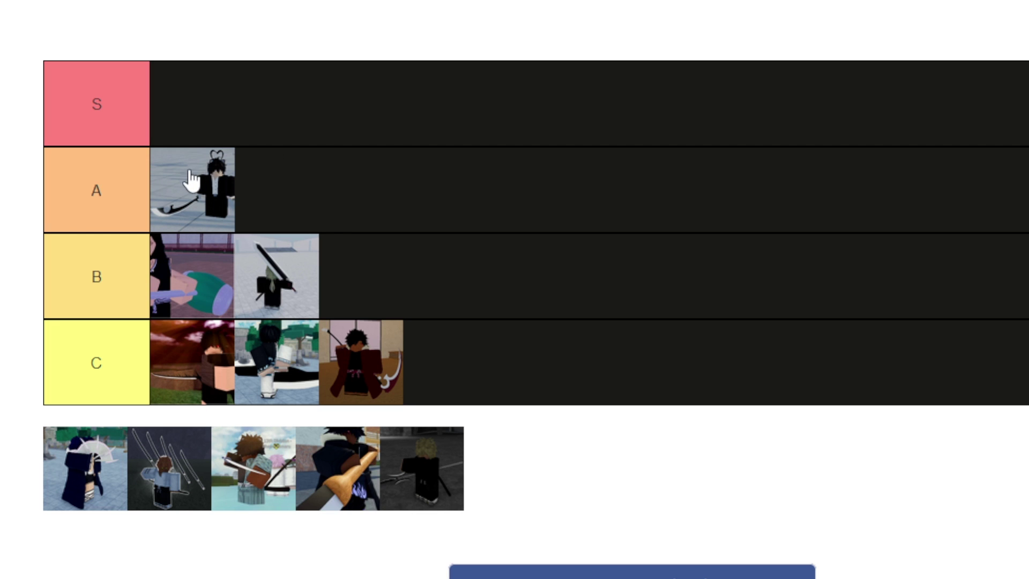
- Return the curved-blade image to tier A after trying S, and put the brown-haired swordsman first in A
{"action": "left_click_drag", "start_coordinate": [191, 182], "coordinate": [322, 153]}
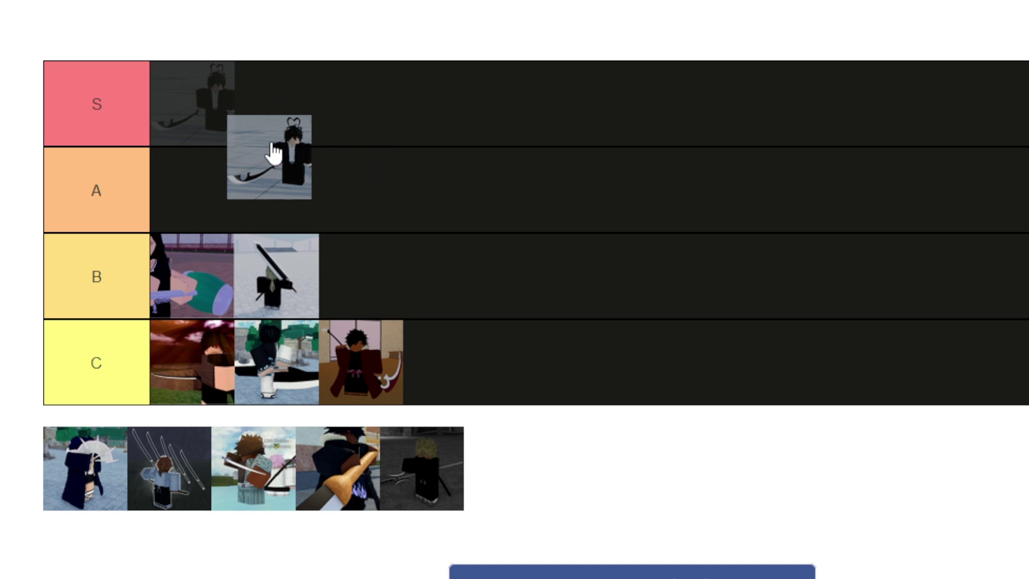
{"action": "mouse_move", "coordinate": [322, 153]}
{"action": "left_mouse_down"}
{"action": "mouse_move", "coordinate": [246, 187]}
{"action": "mouse_move", "coordinate": [286, 190]}
{"action": "mouse_move", "coordinate": [253, 138]}
{"action": "mouse_move", "coordinate": [288, 125]}
{"action": "mouse_move", "coordinate": [292, 170]}
{"action": "mouse_move", "coordinate": [370, 189]}
{"action": "left_mouse_up"}
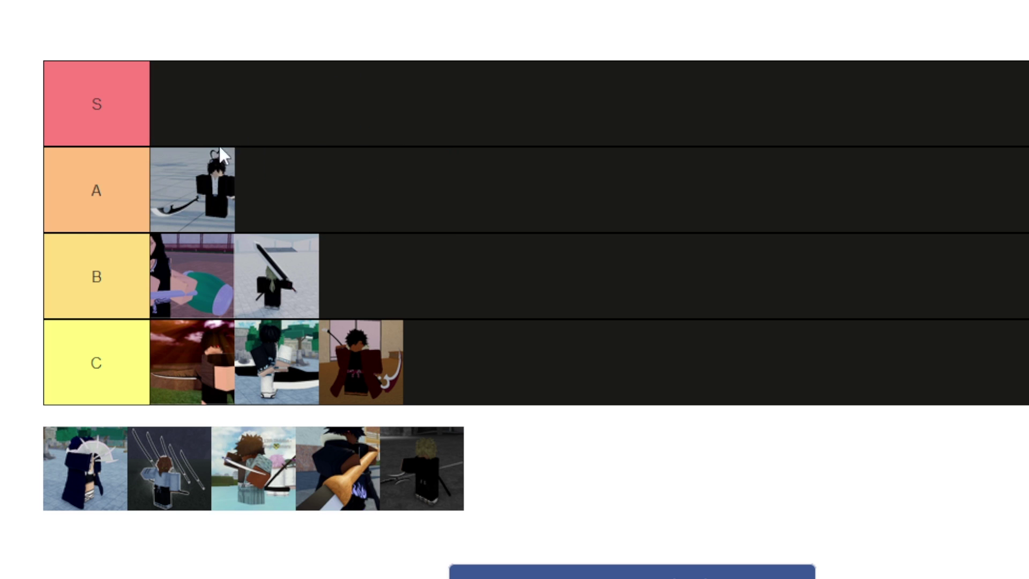
{"action": "mouse_move", "coordinate": [219, 158]}
{"action": "left_mouse_down"}
{"action": "mouse_move", "coordinate": [312, 185]}
{"action": "mouse_move", "coordinate": [619, 56]}
{"action": "mouse_move", "coordinate": [523, 210]}
{"action": "mouse_move", "coordinate": [290, 168]}
{"action": "mouse_move", "coordinate": [296, 197]}
{"action": "mouse_move", "coordinate": [249, 213]}
{"action": "mouse_move", "coordinate": [322, 205]}
{"action": "mouse_move", "coordinate": [306, 181]}
{"action": "mouse_move", "coordinate": [201, 169]}
{"action": "mouse_move", "coordinate": [145, 209]}
{"action": "mouse_move", "coordinate": [197, 255]}
{"action": "mouse_move", "coordinate": [193, 190]}
{"action": "left_mouse_up"}
{"action": "left_click_drag", "start_coordinate": [253, 467], "coordinate": [193, 189]}
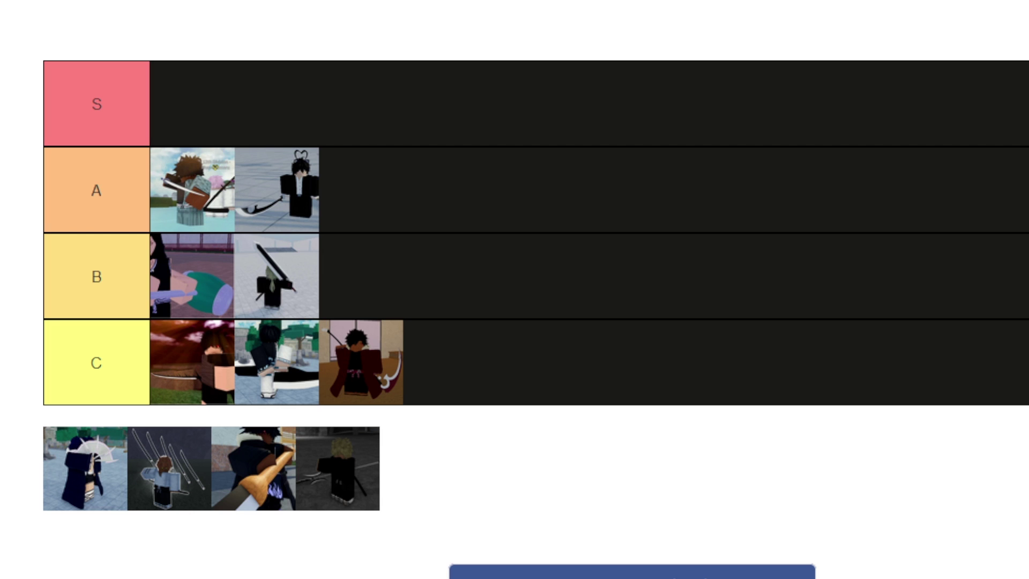
{"action": "left_click_drag", "start_coordinate": [237, 185], "coordinate": [225, 183]}
- Drop the dark-robed character with the white fan into the empty S tier
{"action": "left_click_drag", "start_coordinate": [87, 500], "coordinate": [199, 85]}
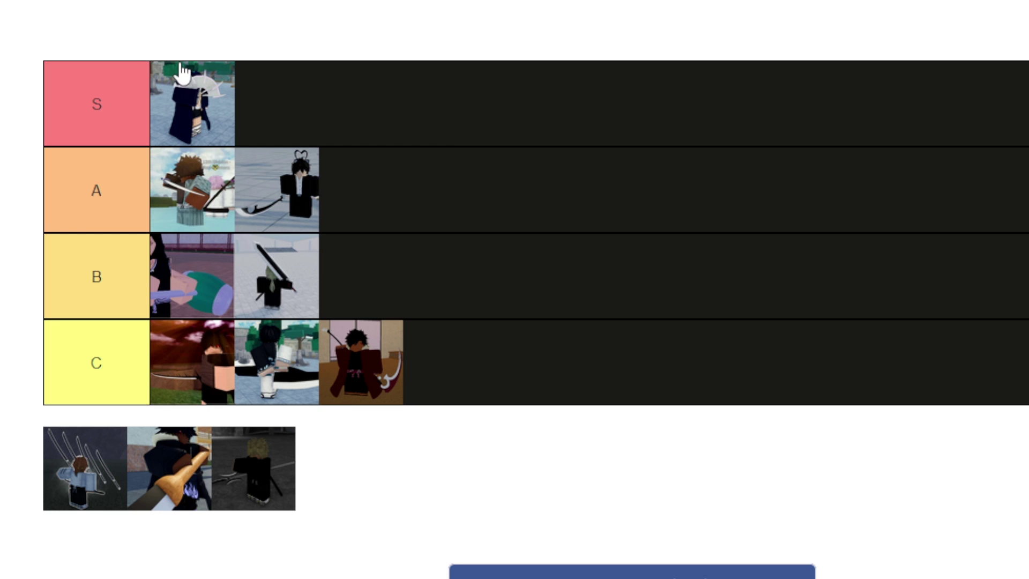
{"action": "left_click_drag", "start_coordinate": [193, 103], "coordinate": [192, 103]}
- Move the brown masked swordsman from tier C to the front of tier S
{"action": "mouse_move", "coordinate": [192, 362]}
{"action": "left_mouse_down"}
{"action": "mouse_move", "coordinate": [301, 149]}
{"action": "mouse_move", "coordinate": [276, 142]}
{"action": "left_mouse_up"}
{"action": "mouse_move", "coordinate": [278, 106]}
{"action": "left_mouse_down"}
{"action": "mouse_move", "coordinate": [203, 124]}
{"action": "mouse_move", "coordinate": [173, 104]}
{"action": "left_mouse_up"}
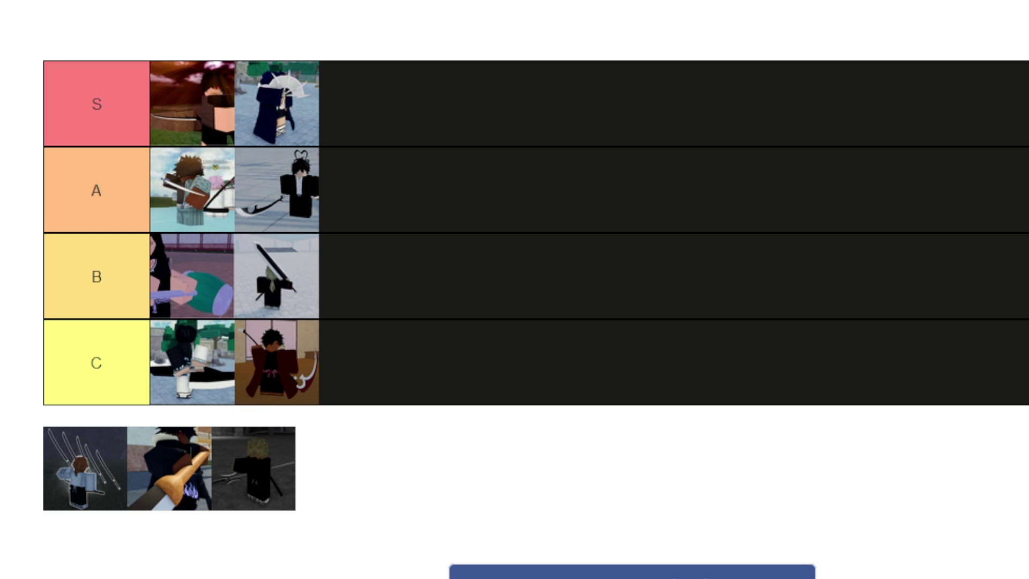
- Put the wooden-sword character from the unranked pool at the start of tier S
{"action": "mouse_move", "coordinate": [179, 489]}
{"action": "left_mouse_down"}
{"action": "mouse_move", "coordinate": [404, 120]}
{"action": "mouse_move", "coordinate": [162, 97]}
{"action": "left_mouse_up"}
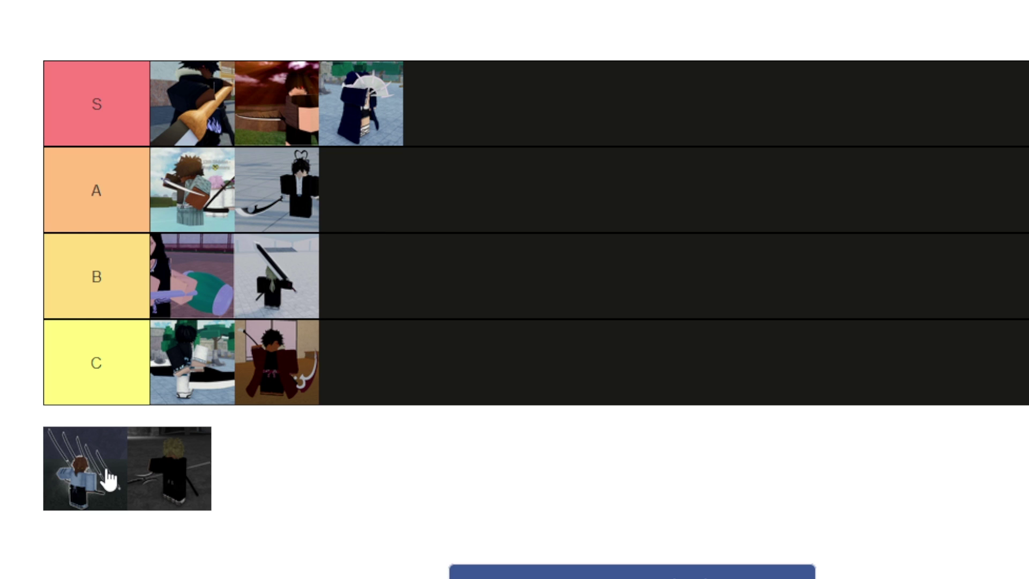
- Rank the multi-sword character in tier A and the last blond character in tier B
{"action": "mouse_move", "coordinate": [110, 479]}
{"action": "left_mouse_down"}
{"action": "mouse_move", "coordinate": [201, 258]}
{"action": "mouse_move", "coordinate": [356, 193]}
{"action": "left_mouse_up"}
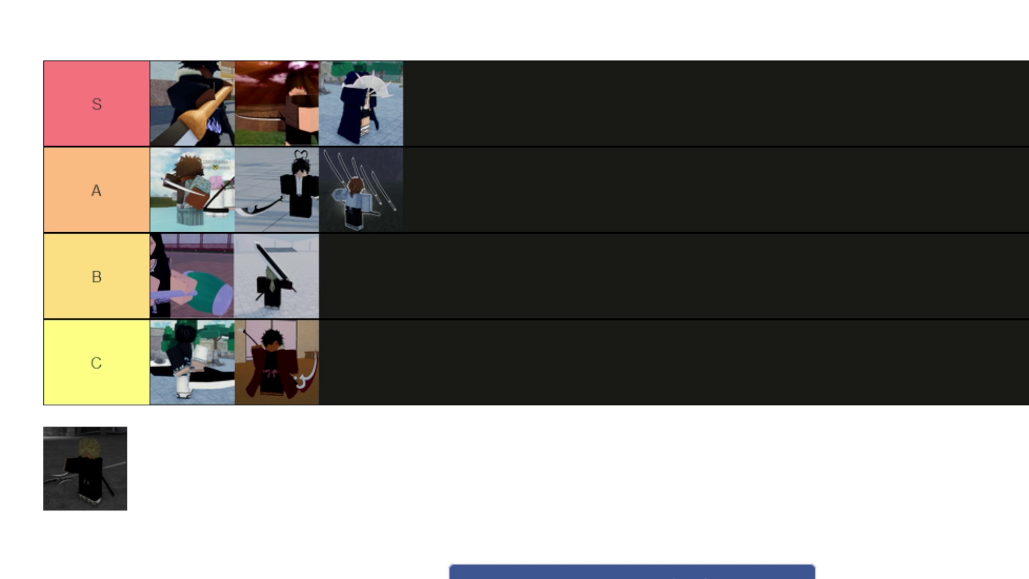
{"action": "mouse_move", "coordinate": [85, 469]}
{"action": "left_mouse_down"}
{"action": "mouse_move", "coordinate": [182, 397]}
{"action": "mouse_move", "coordinate": [394, 285]}
{"action": "left_mouse_up"}
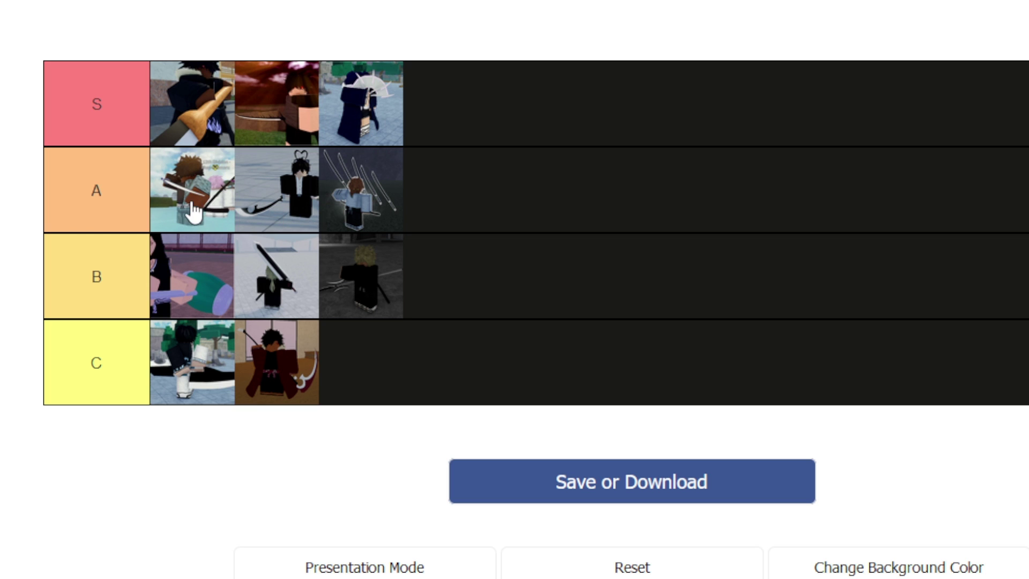
{"action": "mouse_move", "coordinate": [194, 215]}
{"action": "left_mouse_down"}
{"action": "mouse_move", "coordinate": [273, 201]}
{"action": "mouse_move", "coordinate": [193, 197]}
{"action": "left_mouse_up"}
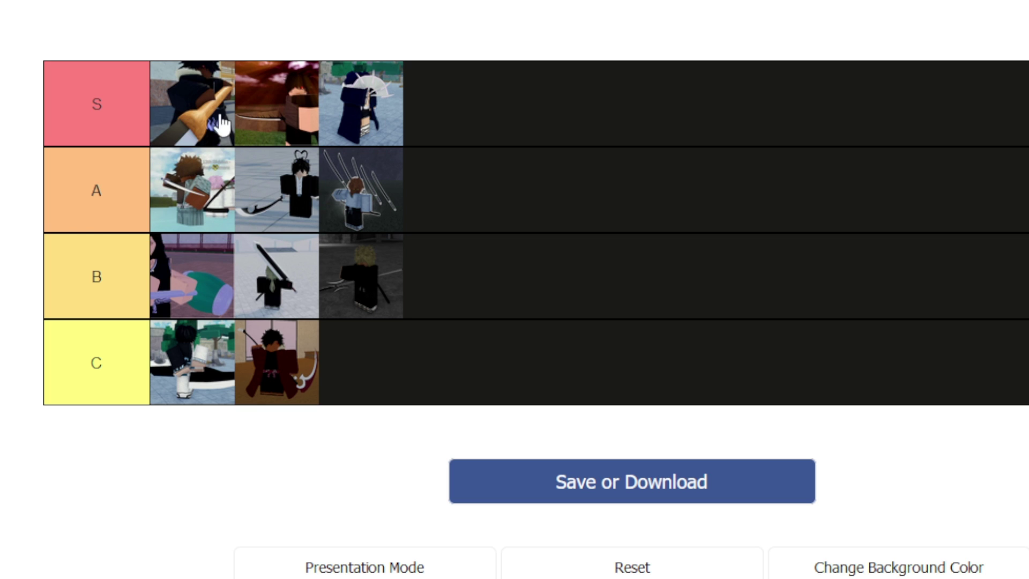